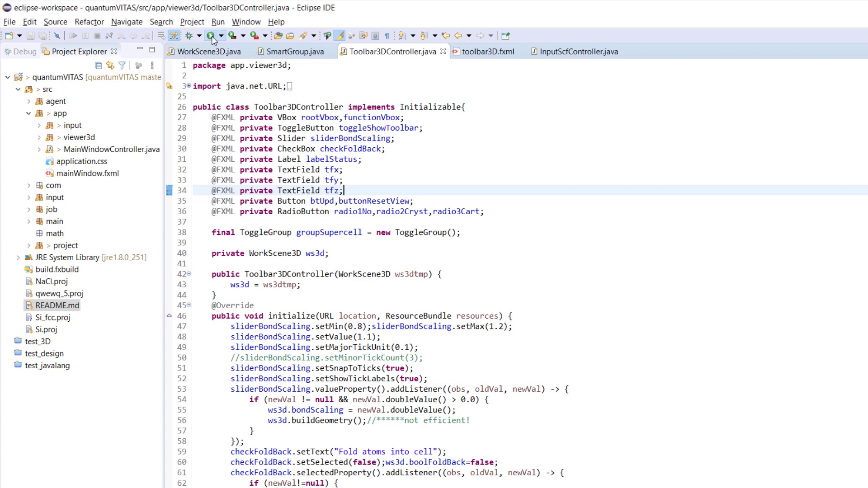
Create a new project named 'Si' and toggle the 3D viewer's toolbar off and back on.
click(211, 37)
click(191, 86)
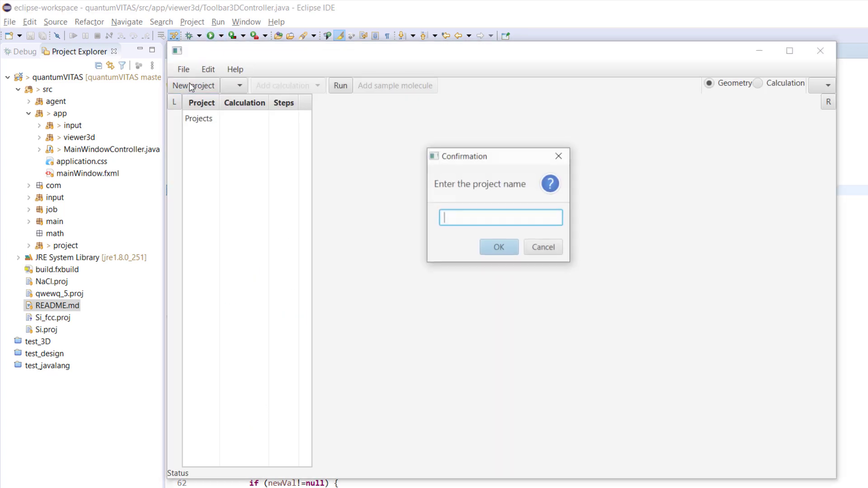
text(Si)
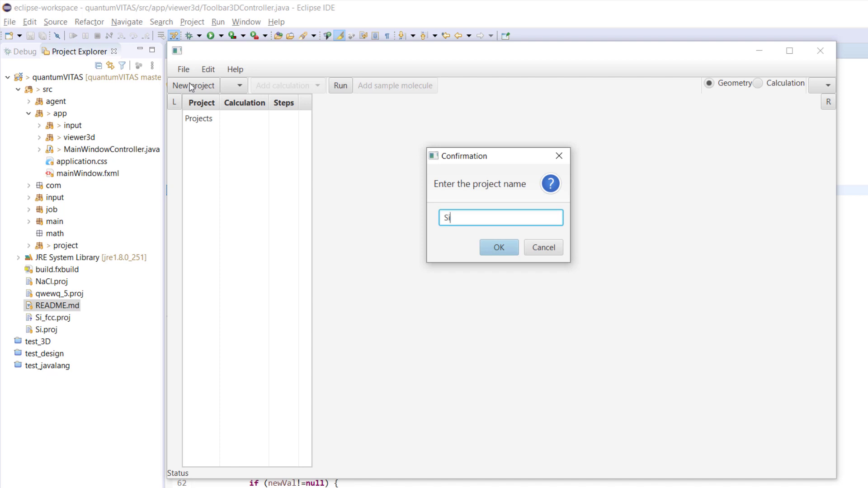
key(Return)
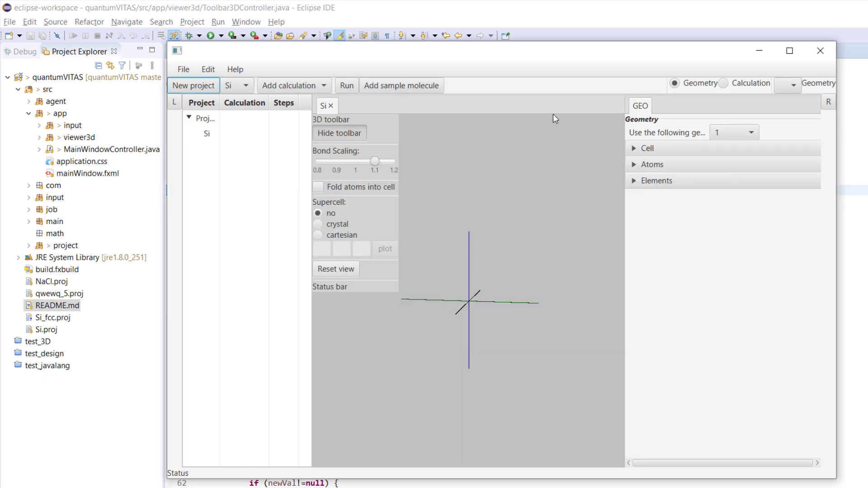
click(340, 133)
click(342, 133)
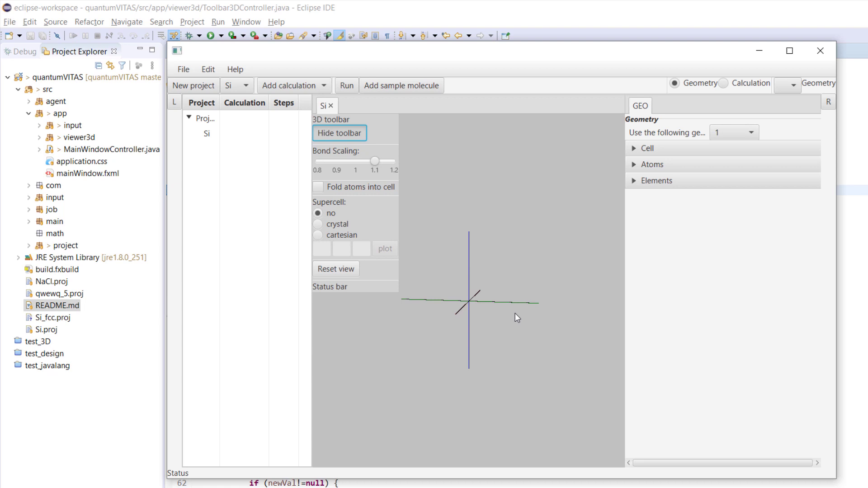
Set the Bravais lattice to face centered cubic with lattice constant A = 5.4307.
click(640, 148)
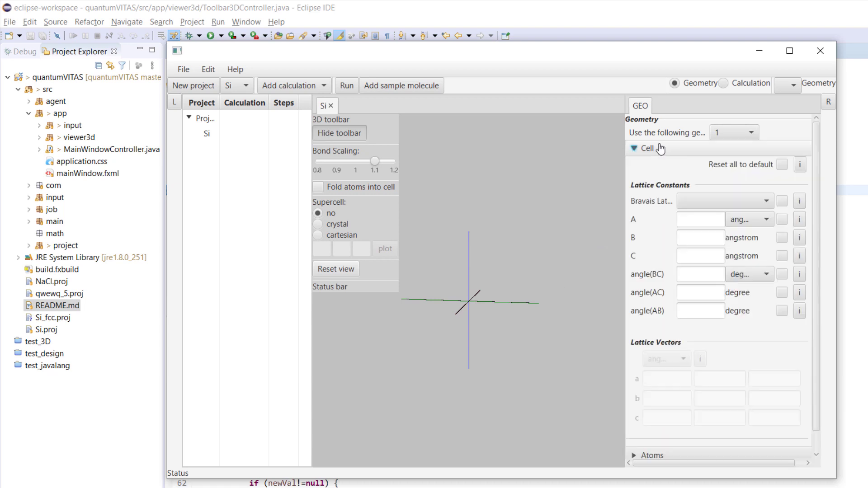
click(709, 202)
click(716, 245)
click(705, 221)
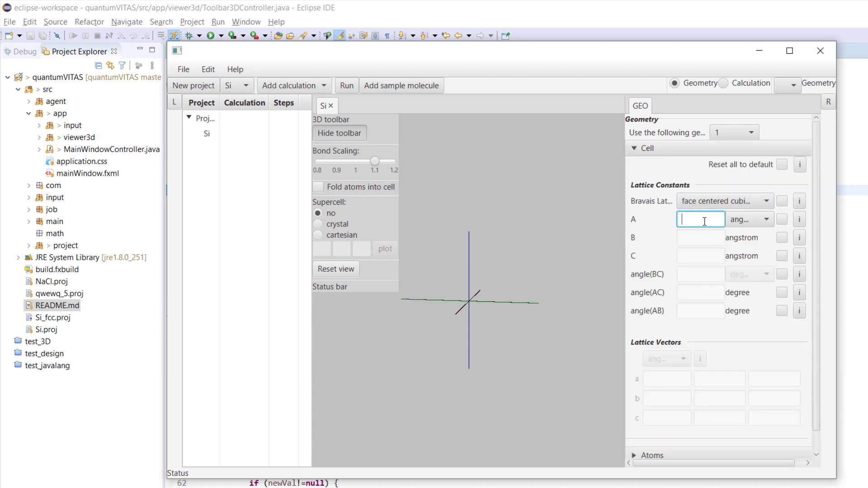
text(5.)
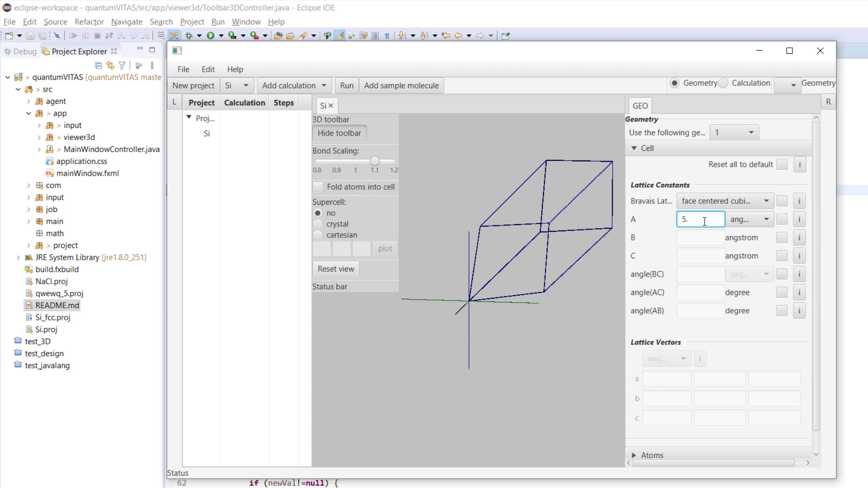
text(4307)
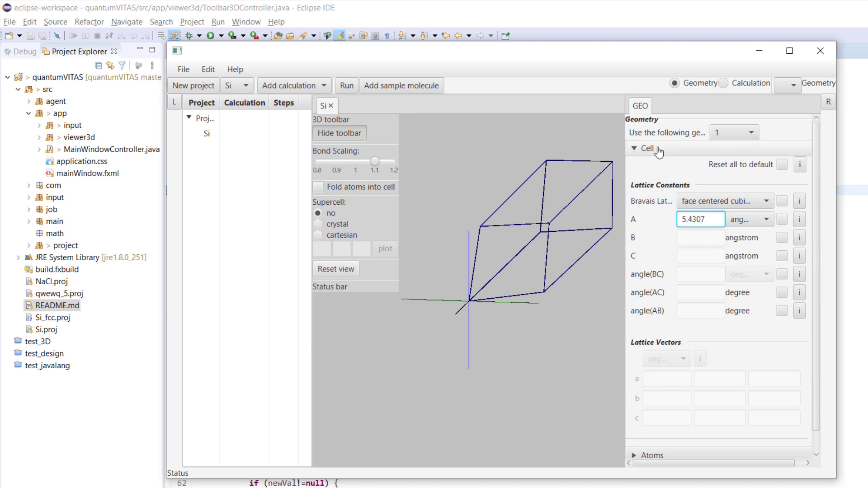
Add a Si atom at coordinates 0, 0, 0.
click(656, 147)
click(658, 165)
click(676, 239)
text(Si)
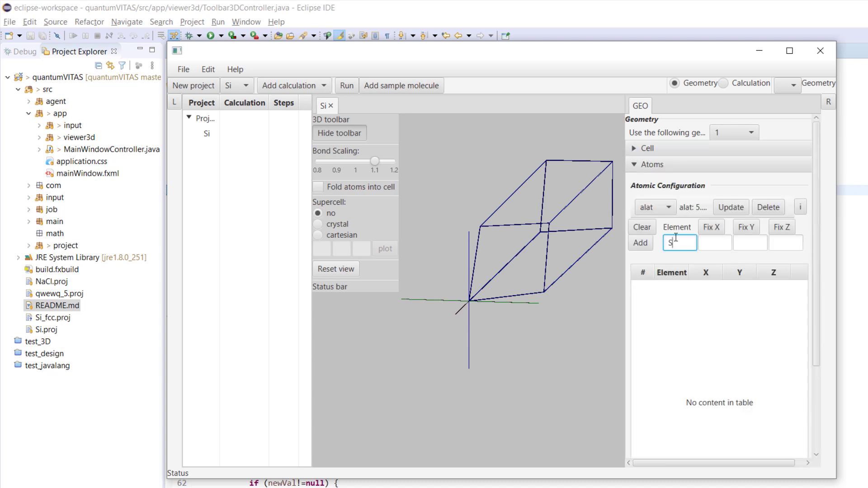
click(714, 243)
text(0)
click(749, 243)
text(0)
click(785, 245)
text(0)
click(641, 246)
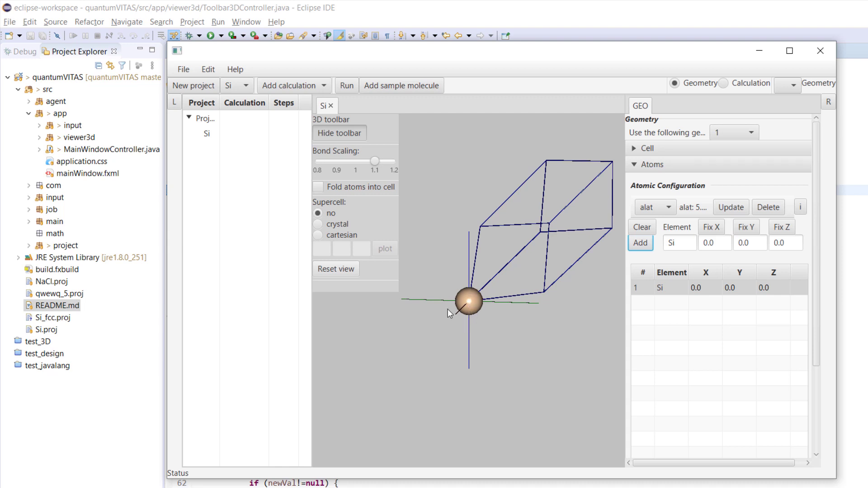
Enter 0.25 for the new atom's X, Y and Z coordinates.
click(685, 244)
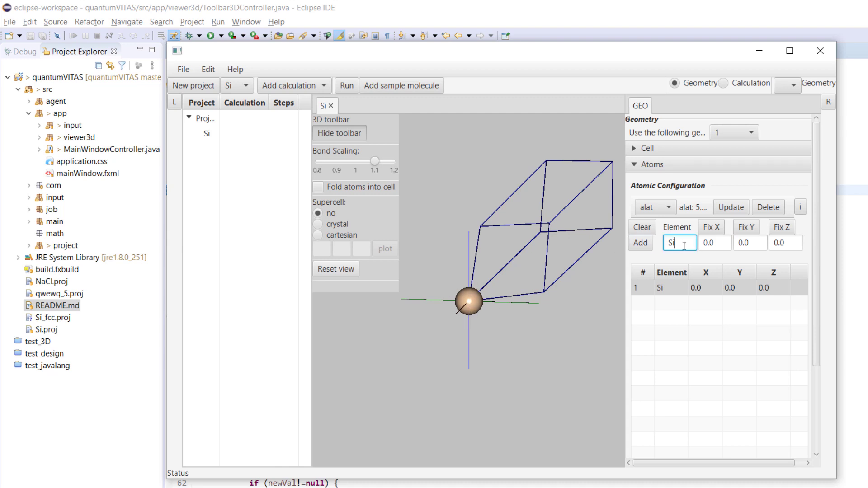
click(718, 243)
drag(718, 243, 688, 244)
text(0.25)
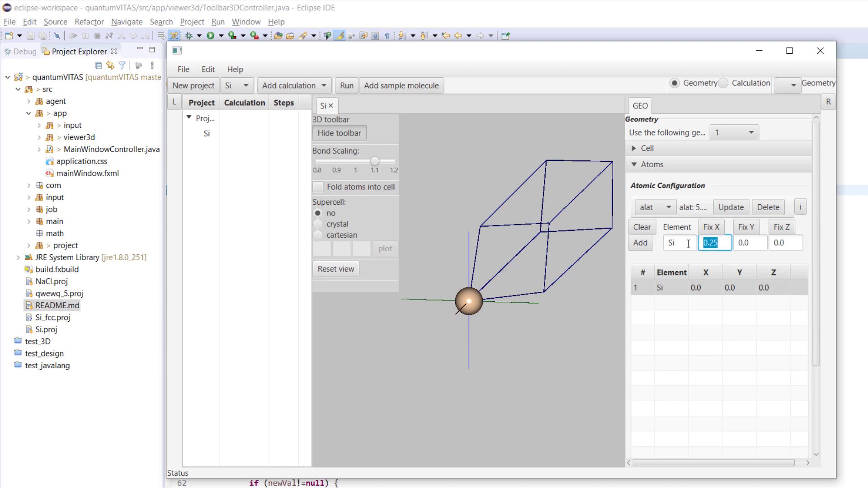
key(ctrl+c)
key(ctrl+v)
mouse_move(759, 242)
mouse_down()
mouse_move(743, 243)
mouse_move(771, 242)
mouse_up()
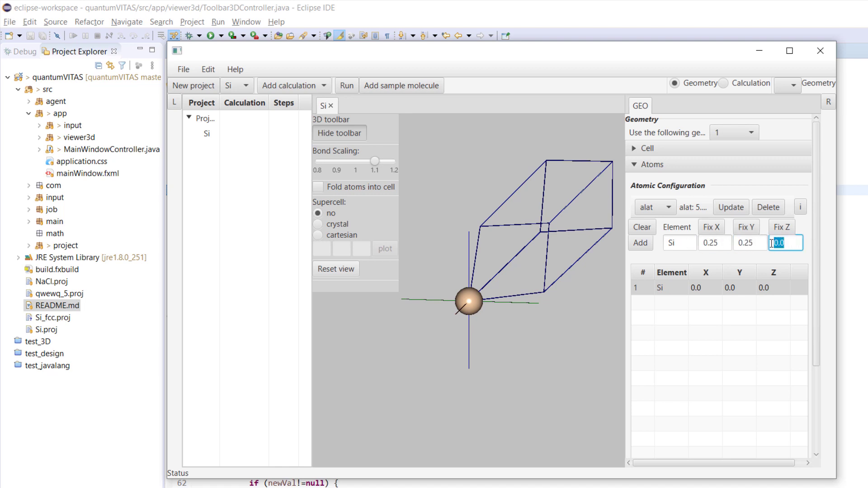
key(ctrl+v)
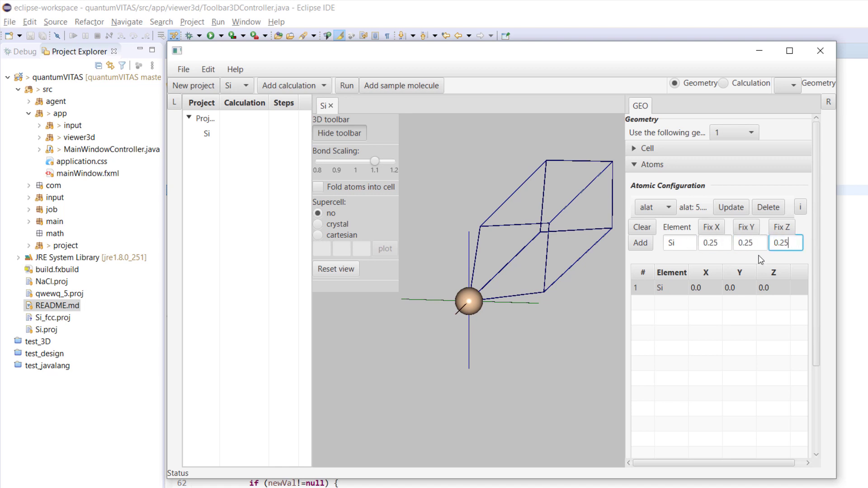
Keep alat as the coordinate unit and add the second Si atom.
click(663, 208)
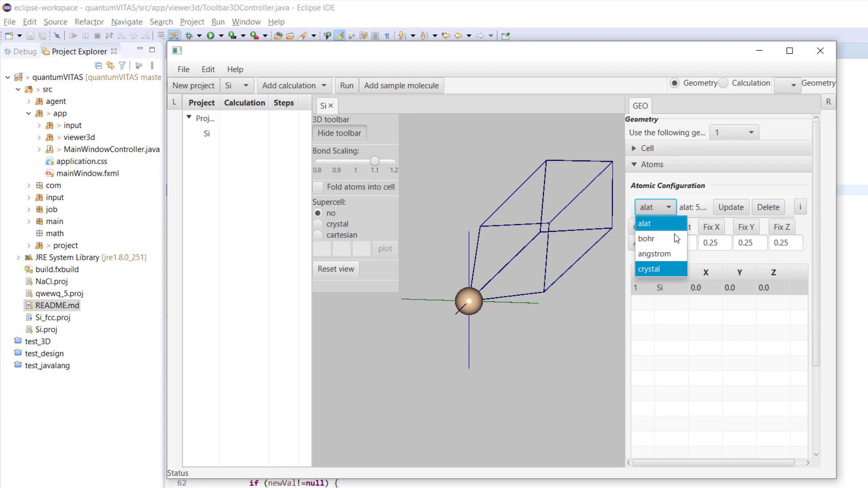
click(663, 223)
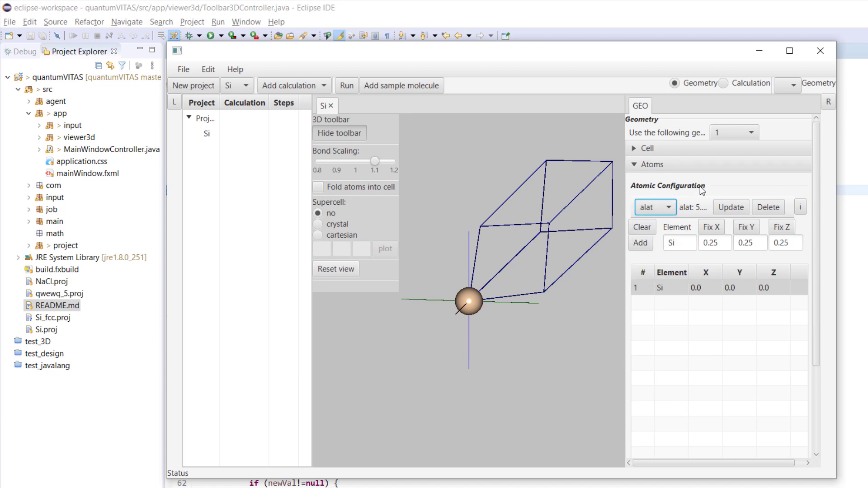
click(646, 247)
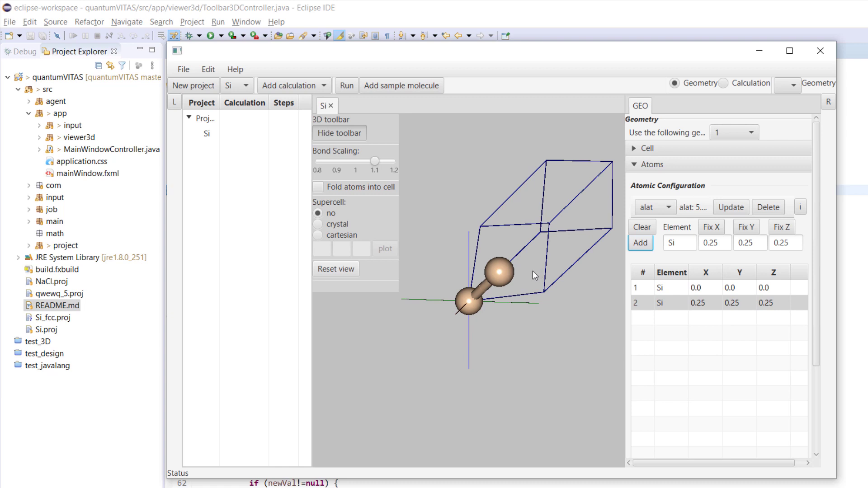
drag(543, 248, 537, 272)
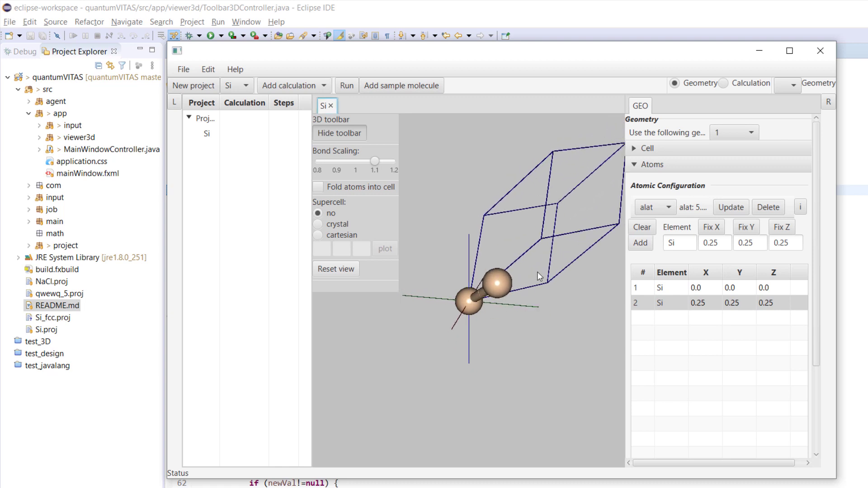
Enable 'Fold atoms into cell' and rotate the view to check the atom positions.
click(318, 188)
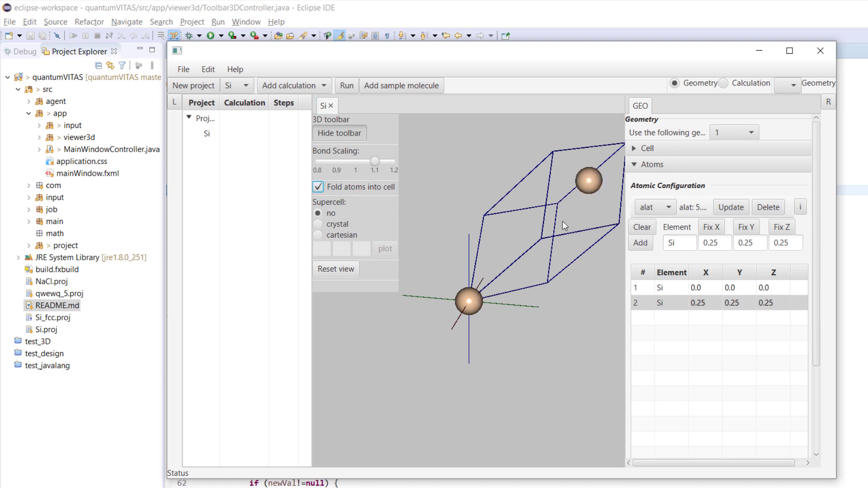
drag(566, 236, 533, 237)
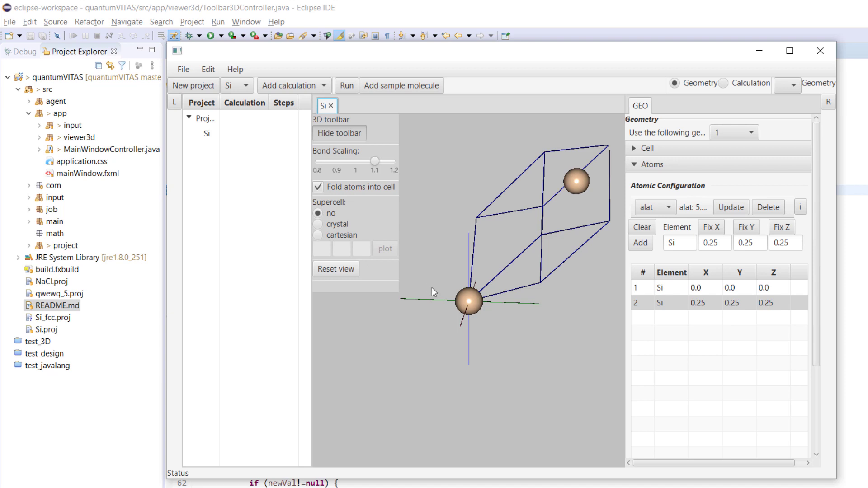
Plot a 1×1×1 cartesian supercell and rotate the resulting diamond cubic cell.
click(318, 235)
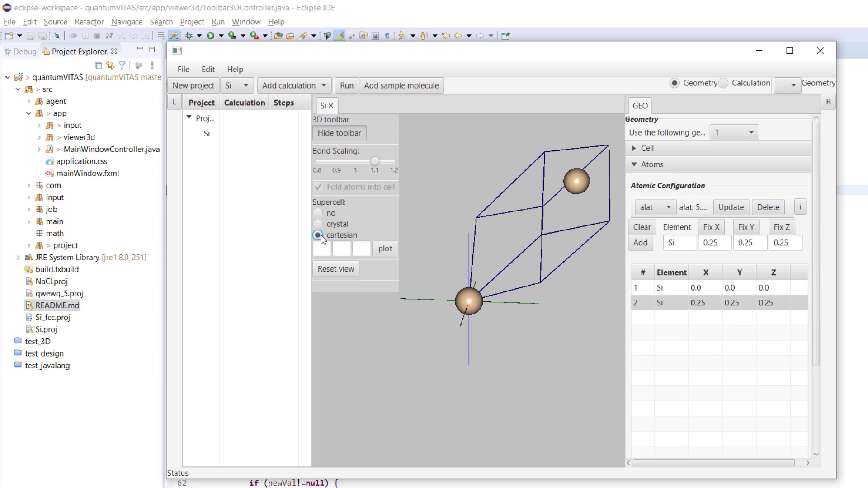
click(325, 250)
text(1)
click(344, 248)
text(1)
click(359, 248)
text(1)
click(384, 250)
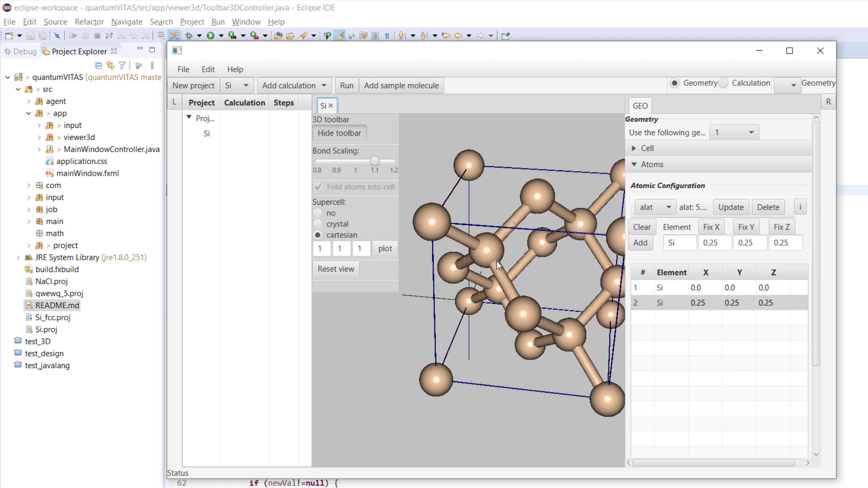
mouse_move(499, 265)
mouse_down()
mouse_move(490, 244)
mouse_move(500, 242)
mouse_move(498, 253)
mouse_up()
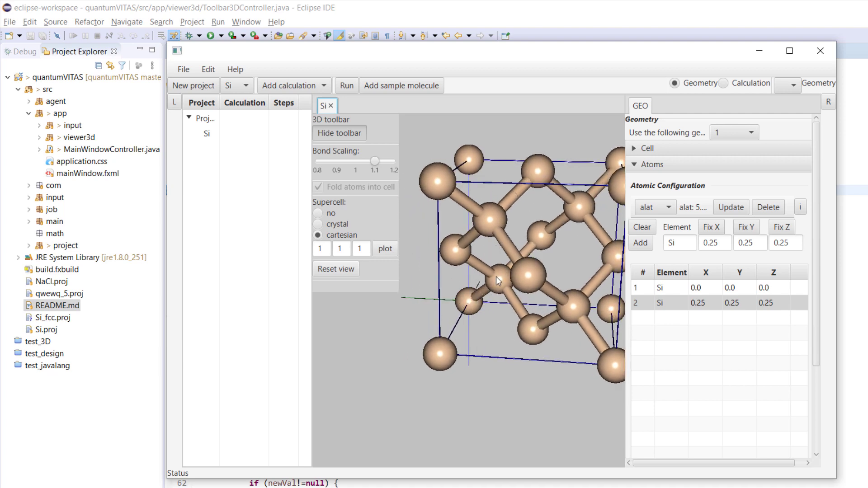
mouse_move(498, 275)
mouse_down()
mouse_move(530, 272)
mouse_move(498, 283)
mouse_up()
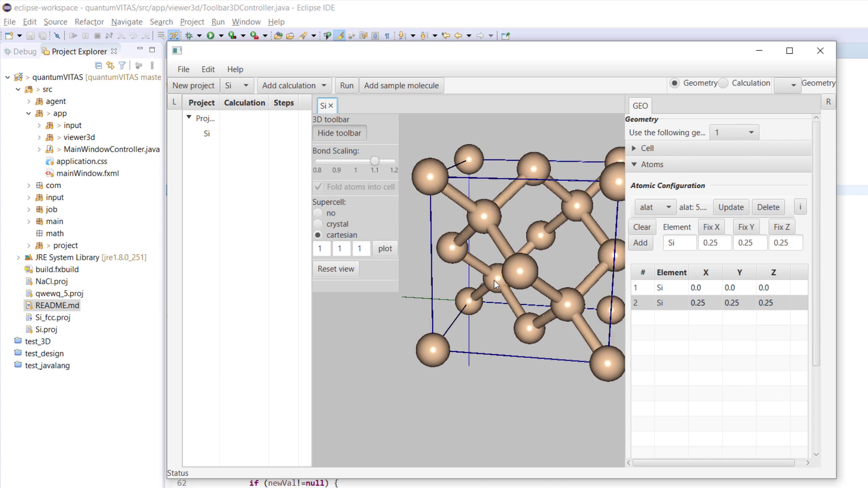
double_click(324, 248)
text(2)
key(Tab)
text(2)
key(Tab)
text(2)
click(383, 248)
drag(433, 269, 457, 288)
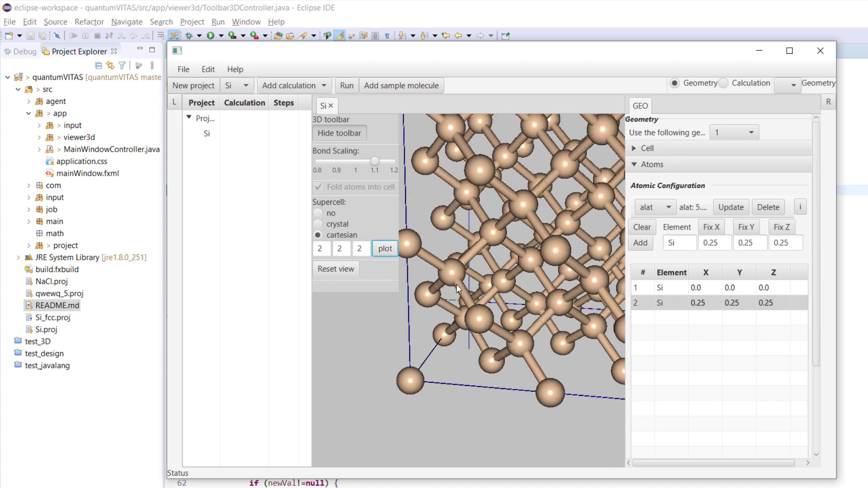
scroll(458, 288, down, 10)
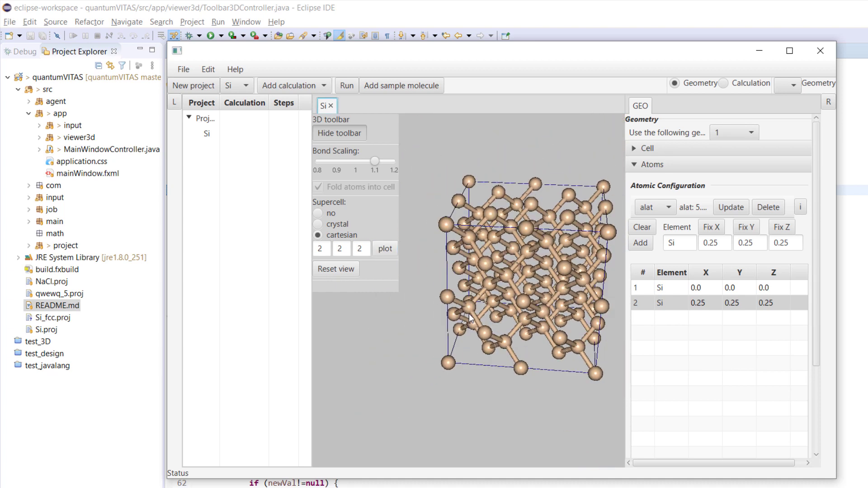
drag(470, 318, 497, 287)
double_click(317, 249)
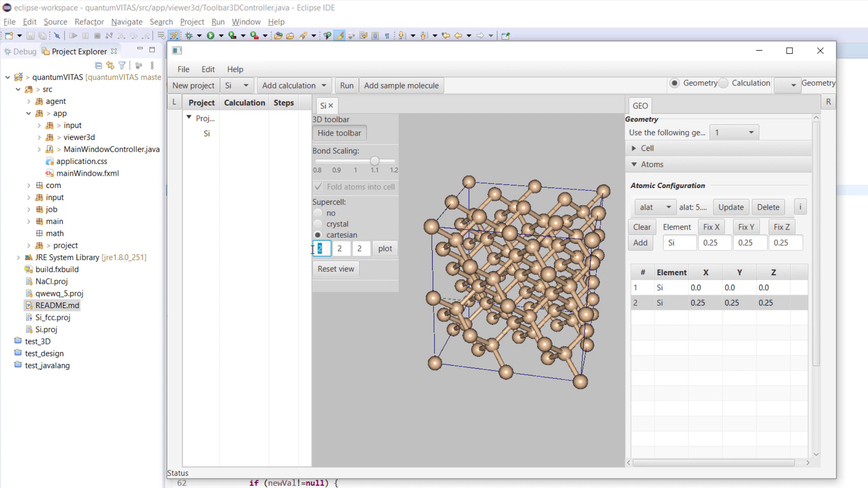
text(1)
key(Tab)
text(1)
click(357, 248)
text(1)
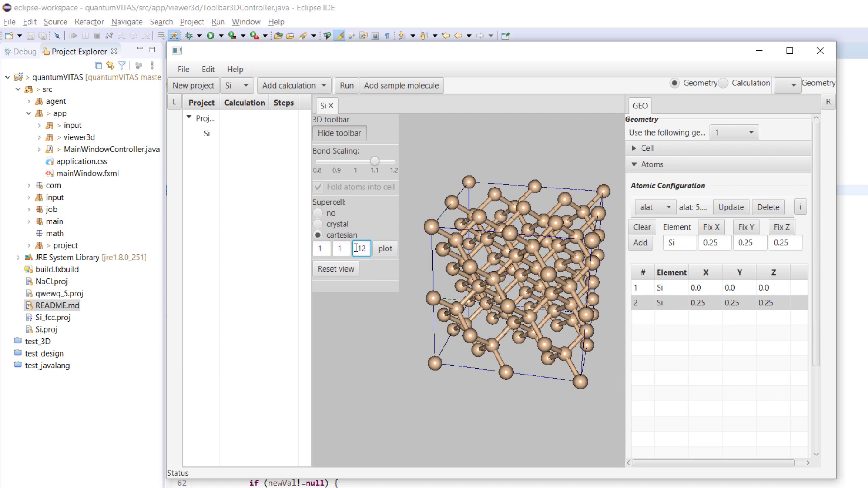
key(Delete)
click(385, 248)
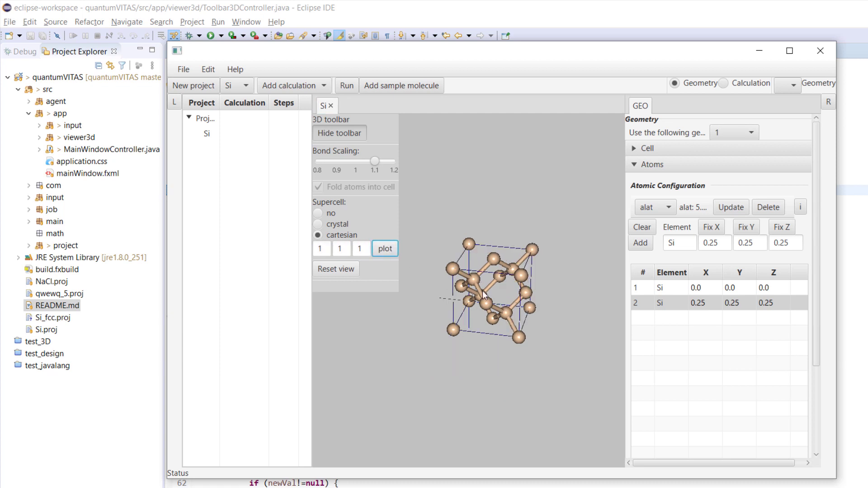
Rotate, pan and reset the view to inspect the silicon cubic cell from several angles.
mouse_move(482, 290)
mouse_down()
mouse_move(505, 234)
mouse_move(458, 280)
mouse_move(472, 300)
mouse_up()
mouse_move(410, 298)
middle_down()
mouse_move(398, 301)
mouse_move(405, 312)
middle_up()
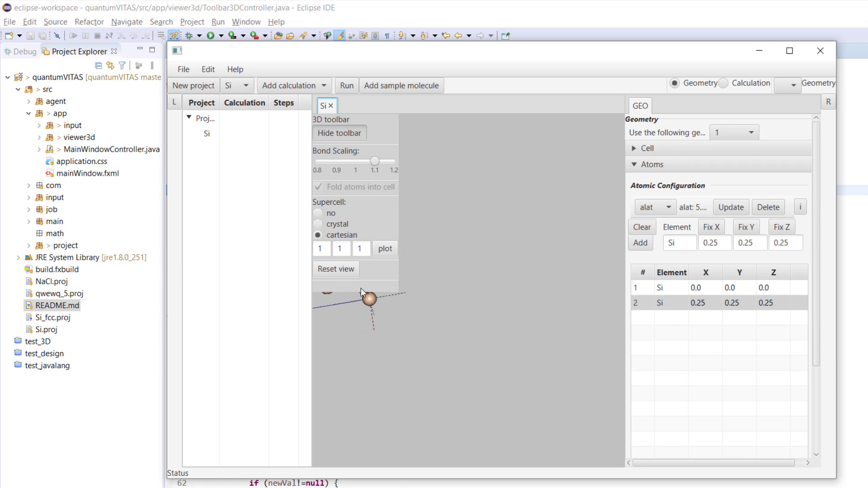
click(337, 269)
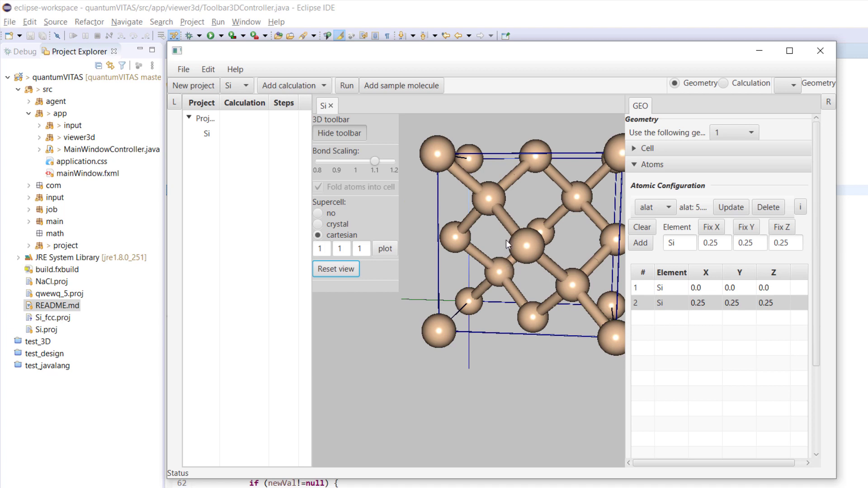
mouse_move(523, 241)
mouse_down()
mouse_move(500, 243)
mouse_move(538, 253)
mouse_move(527, 252)
mouse_up()
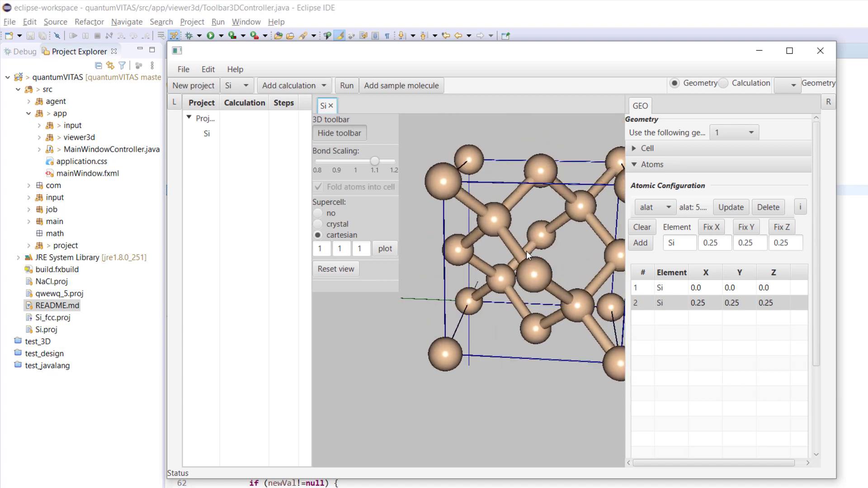
drag(524, 251, 520, 255)
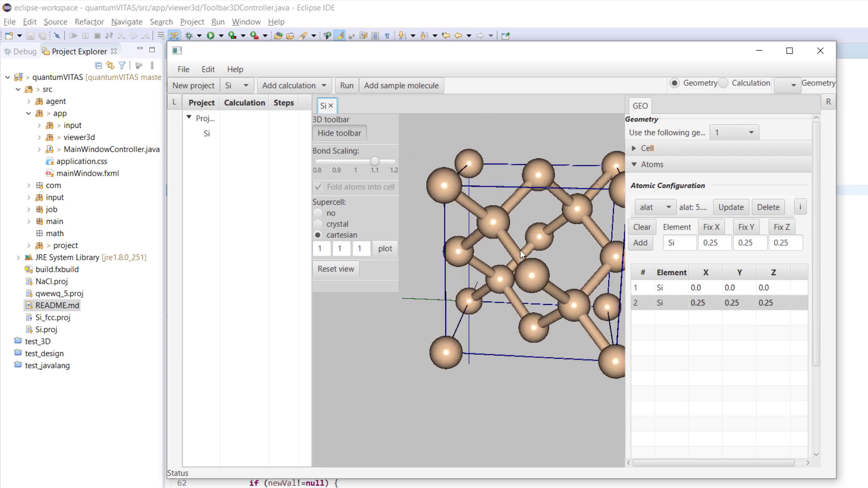
drag(526, 252, 519, 362)
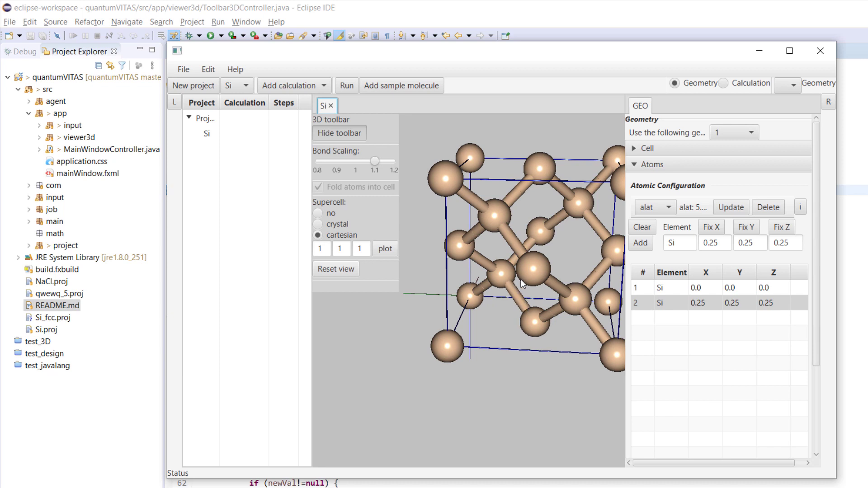
mouse_move(520, 278)
mouse_down()
mouse_move(443, 278)
mouse_move(499, 129)
mouse_move(514, 281)
mouse_up()
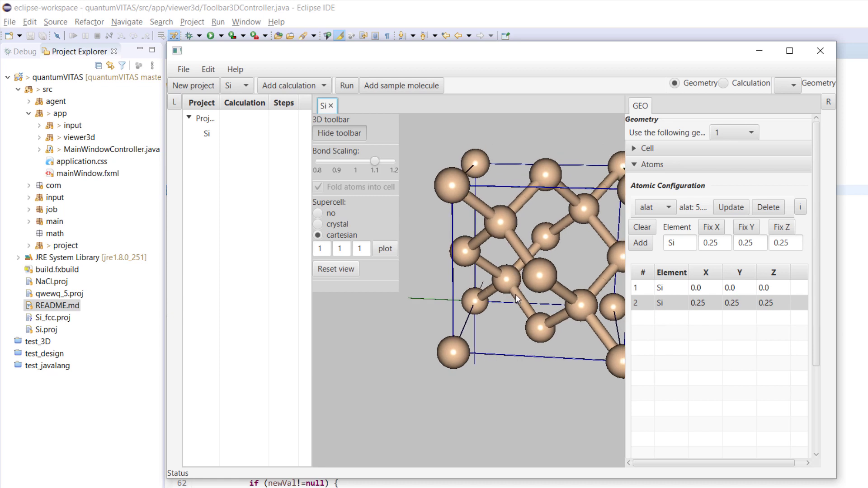
drag(516, 298, 494, 393)
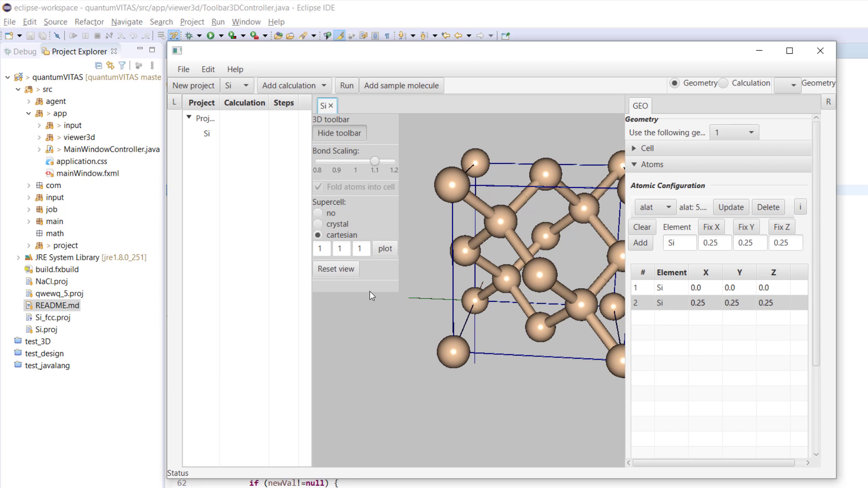
Reset the view, drop Bond Scaling to 1.0 to hide bonds, then restore it to 1.1.
click(340, 270)
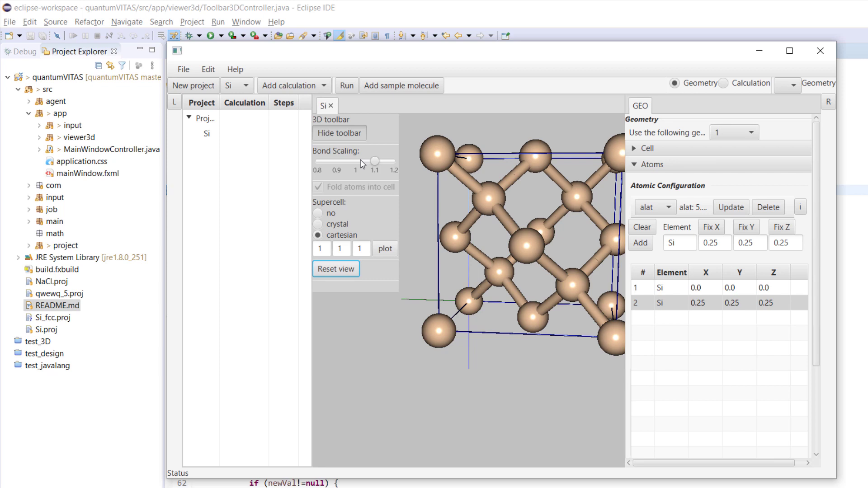
mouse_move(361, 163)
mouse_down()
mouse_move(339, 174)
mouse_move(356, 163)
mouse_up()
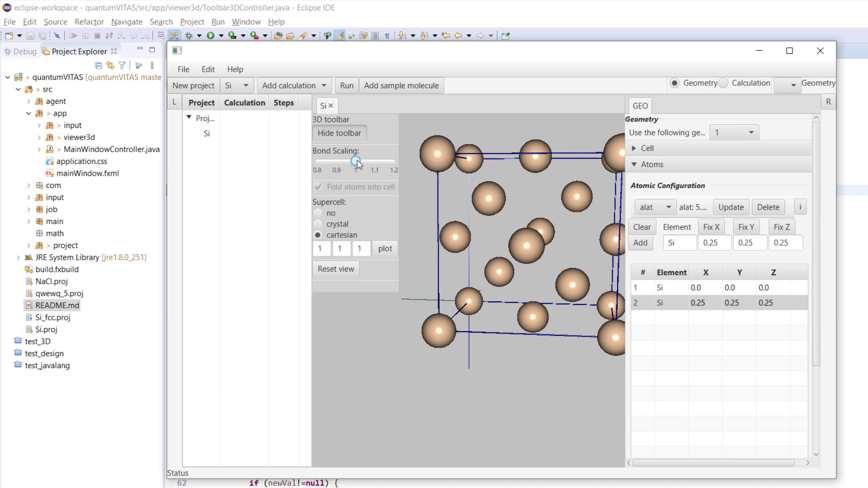
drag(357, 160, 376, 160)
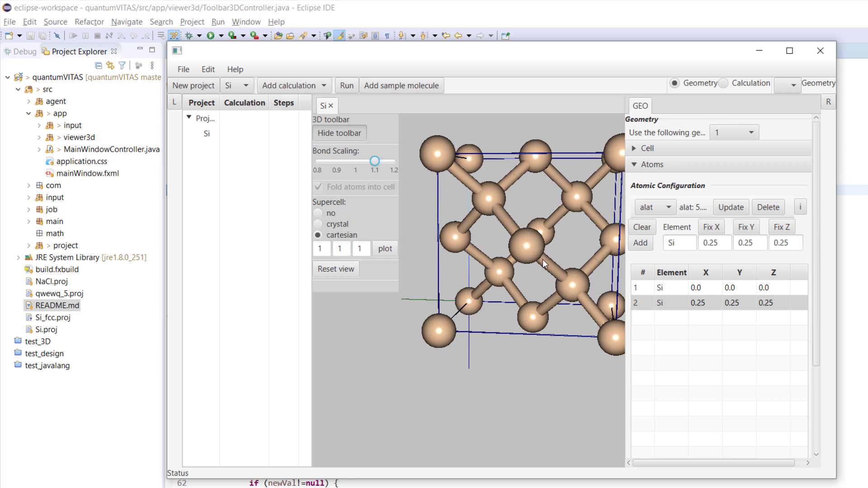
drag(557, 243, 485, 190)
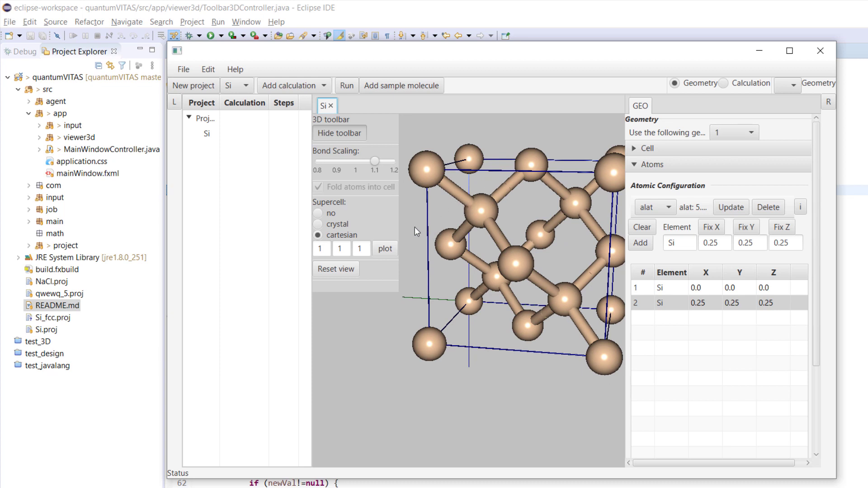
Switch the supercell mode to crystal with repeat counts 2, 2, 2.
click(319, 213)
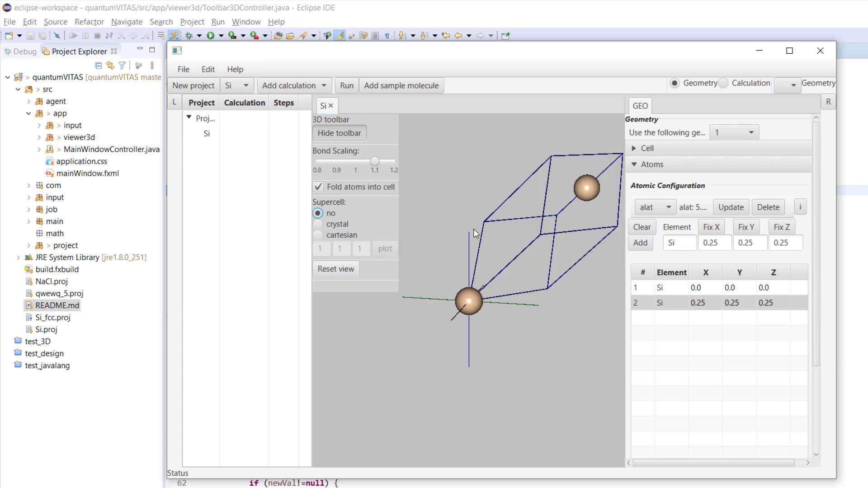
click(318, 224)
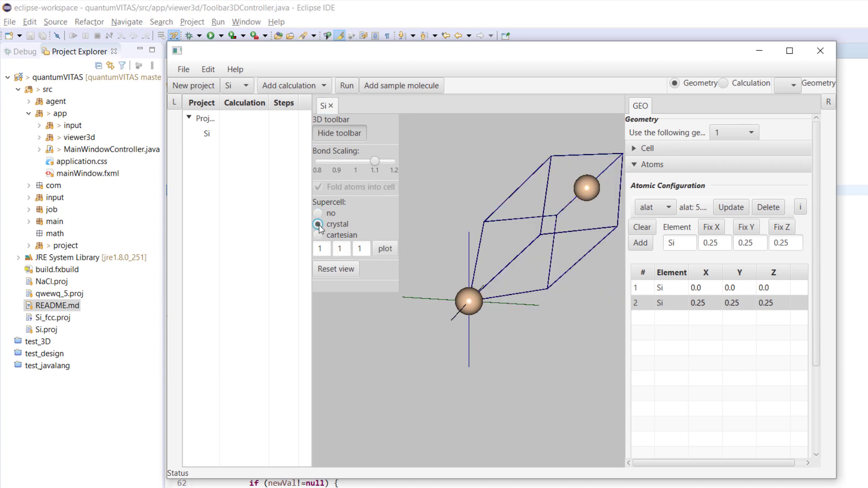
double_click(326, 248)
text(2)
click(339, 248)
text(2)
key(Delete)
key(Tab)
text(2)
Plot the 2×2×2 supercell, inspect it, then turn the supercell off.
click(384, 249)
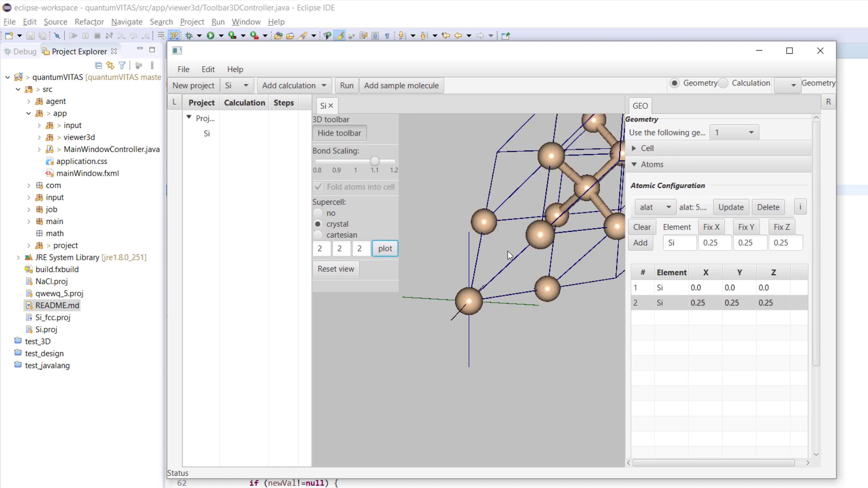
drag(492, 245, 530, 268)
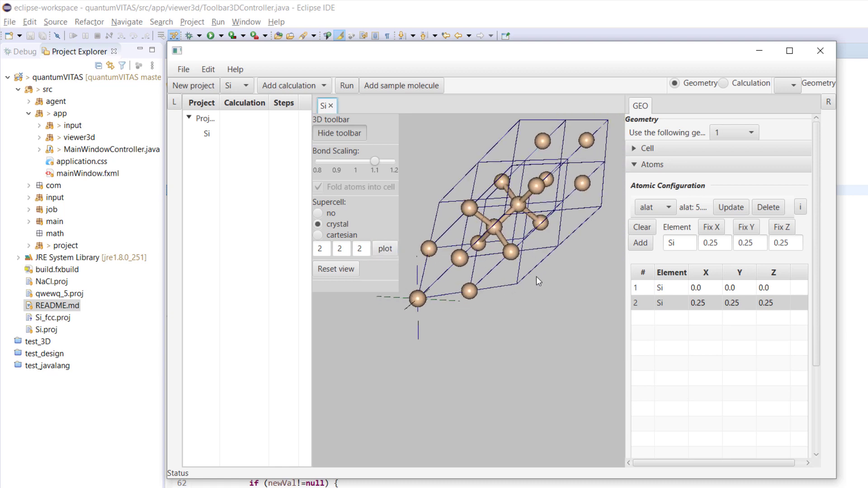
click(318, 213)
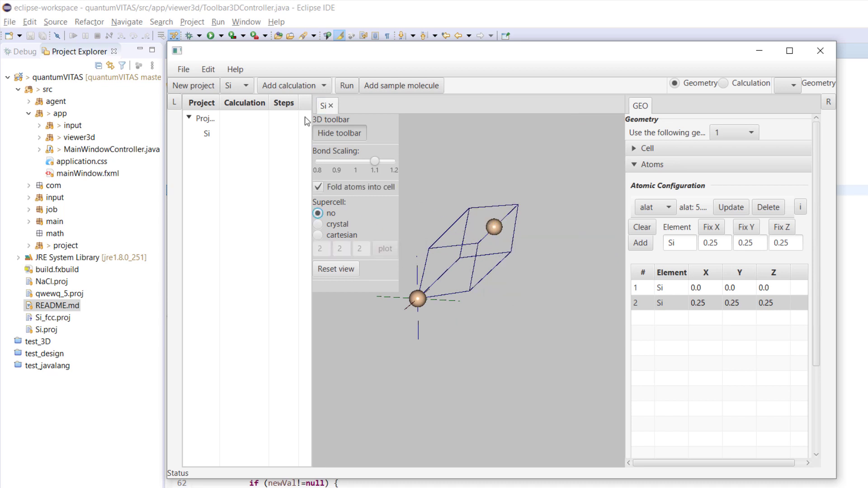
Create a new project named 'NaCl'.
click(187, 84)
text(NaCl)
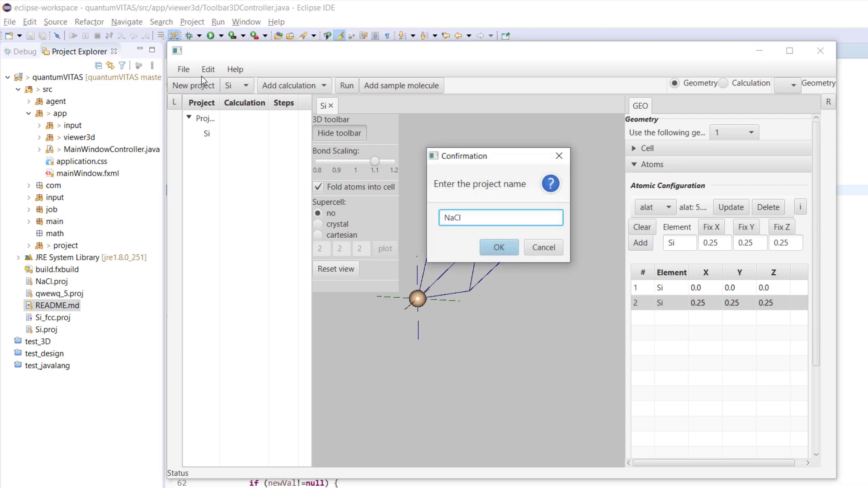
key(Return)
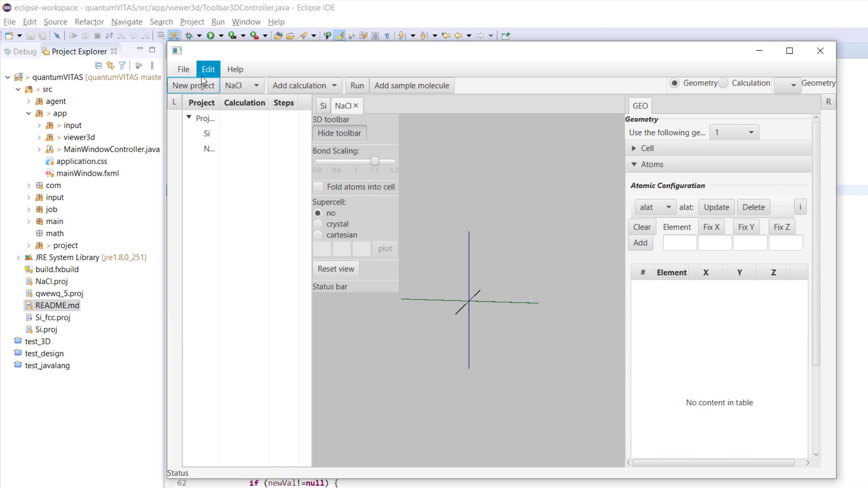
Set the cell to face centered cubic with lattice constant A = 5.64.
click(646, 149)
click(726, 201)
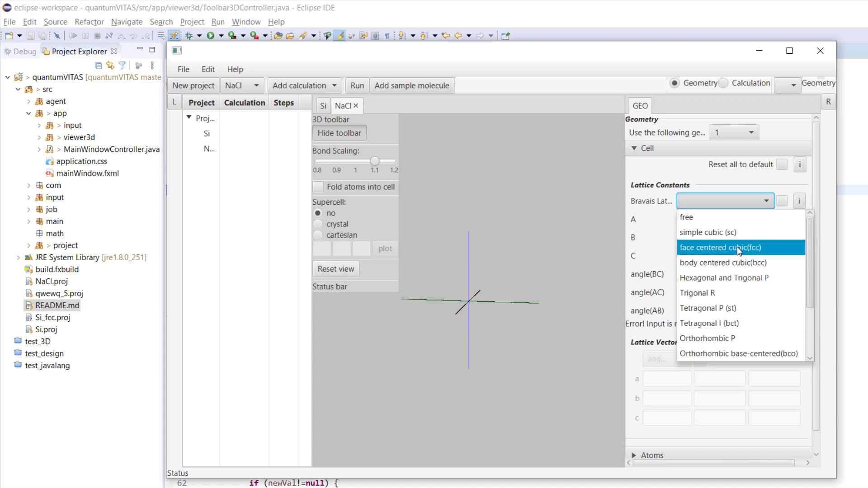
click(737, 247)
click(705, 222)
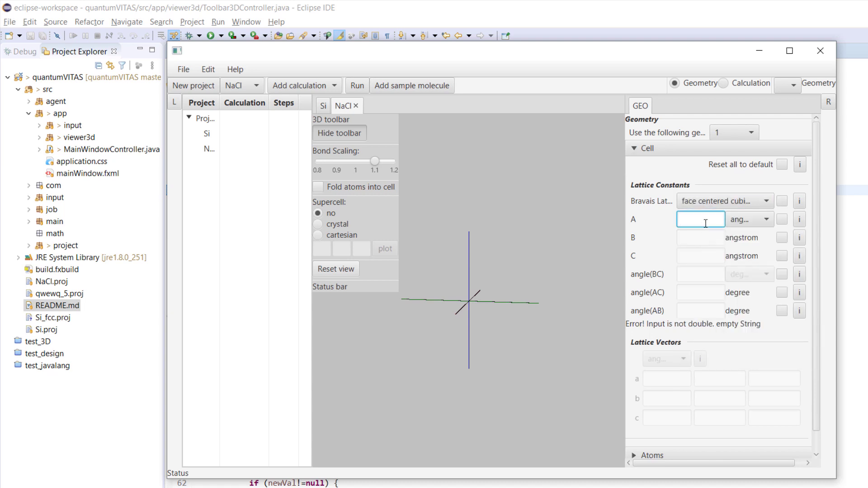
text(5.64)
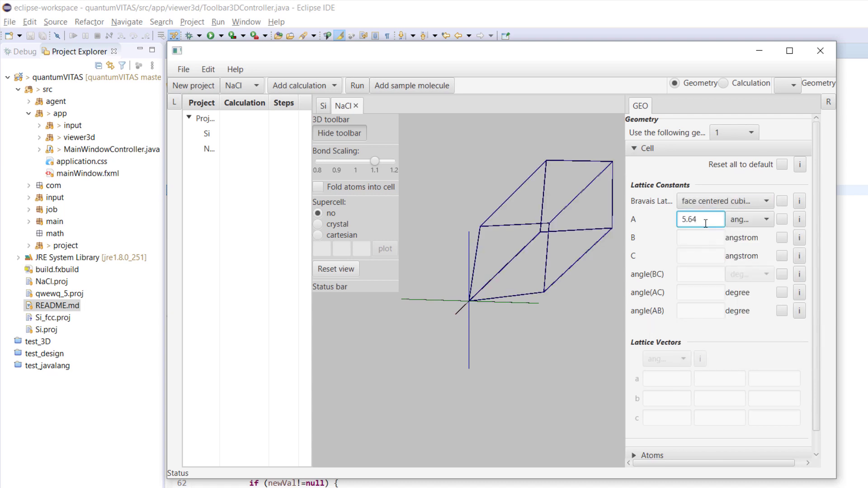
Add a Na atom at coordinates 0, 0, 0.
click(647, 148)
click(653, 164)
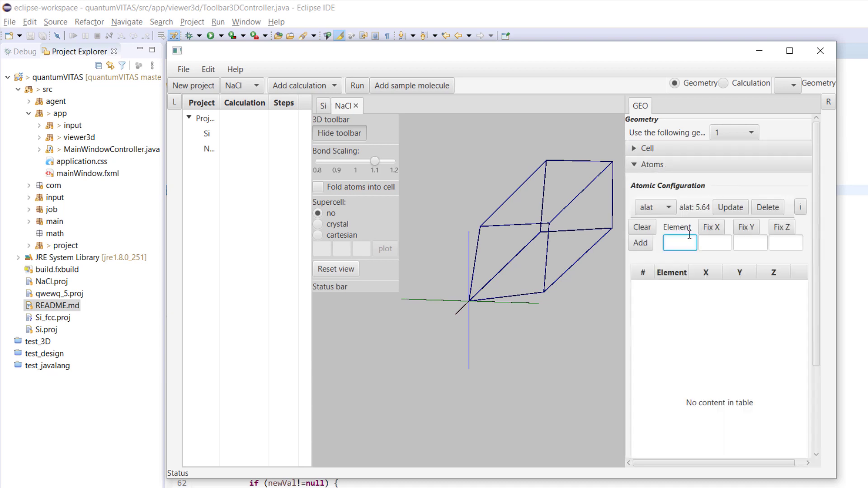
click(680, 242)
text(Na)
key(Tab)
text(0)
click(755, 243)
text(0)
key(Tab)
text(0)
click(642, 246)
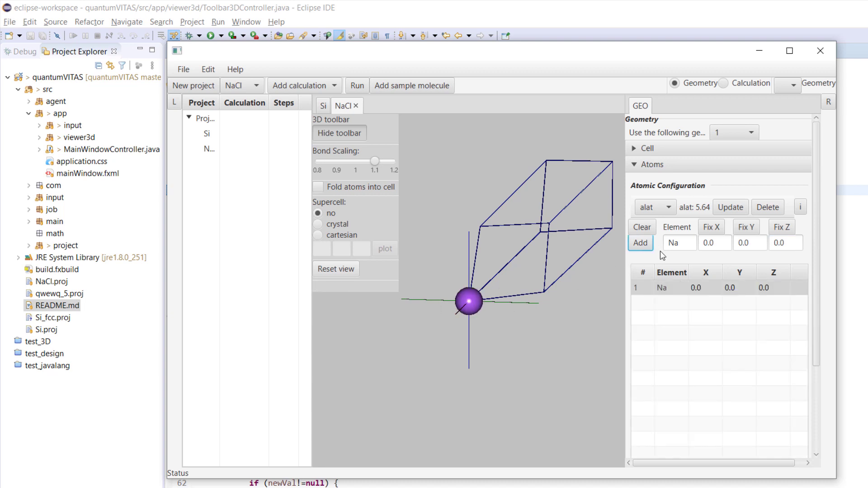
Add a Cl atom at 0.5, 0.5, 0.5 in alat units and rotate to view both atoms.
double_click(687, 242)
text(Cl)
key(Tab)
text(0.5)
key(Tab)
text(0.5)
key(Tab)
text(0.5)
key(Tab)
click(669, 209)
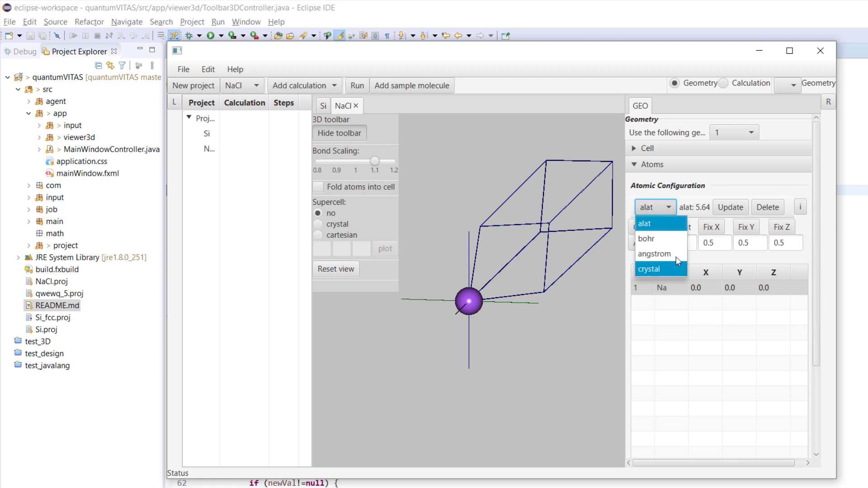
click(646, 248)
click(647, 247)
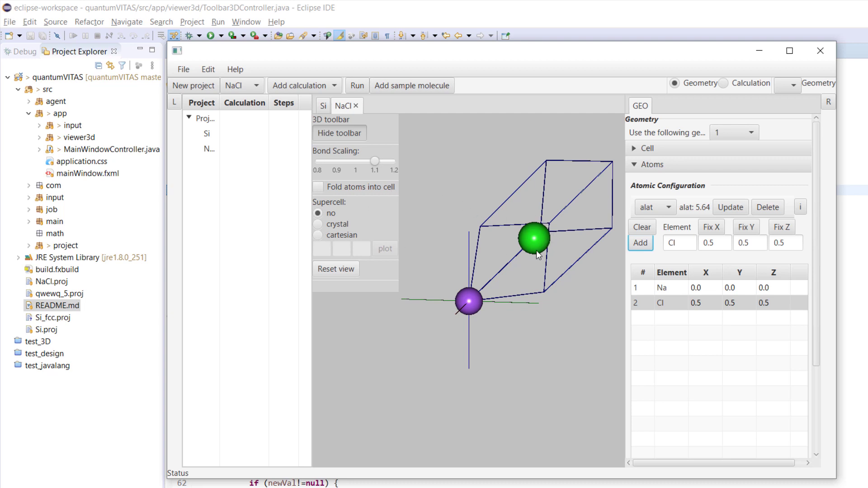
drag(536, 250, 528, 277)
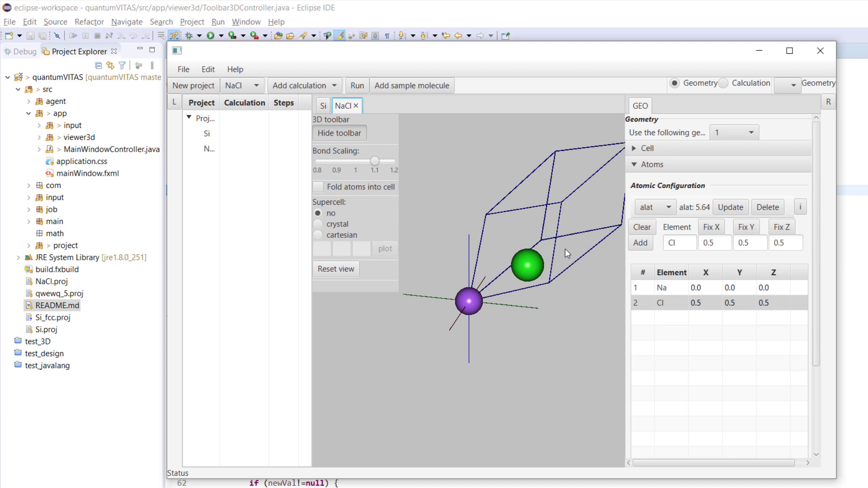
Set the supercell type to cartesian with counts 1 × 1 × 1.
click(318, 235)
click(321, 248)
text(1)
click(340, 247)
text(1)
click(360, 248)
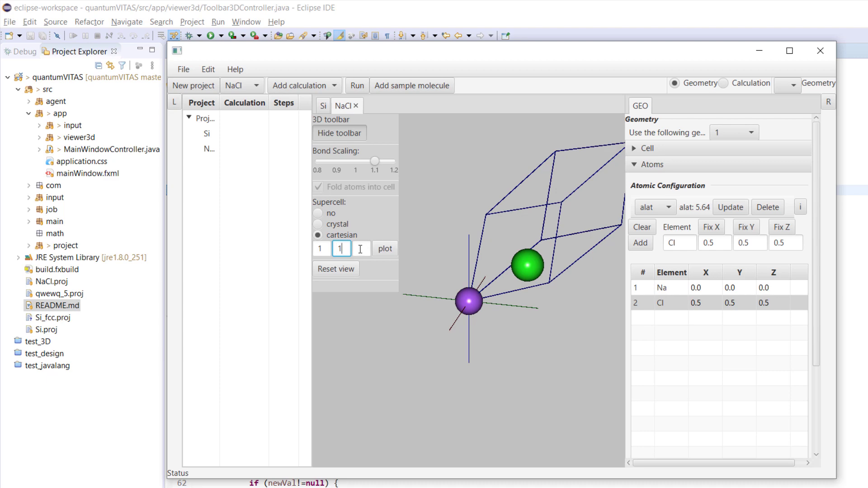
text(1)
Plot the conventional cubic NaCl cell and rotate the 3D view to an angle.
click(384, 248)
drag(507, 271, 525, 287)
scroll(488, 271, down, 3)
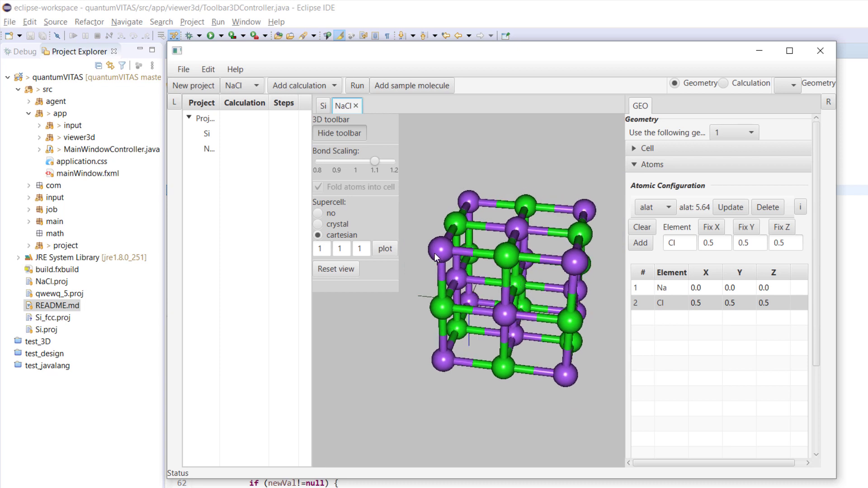
click(340, 133)
click(341, 134)
click(341, 133)
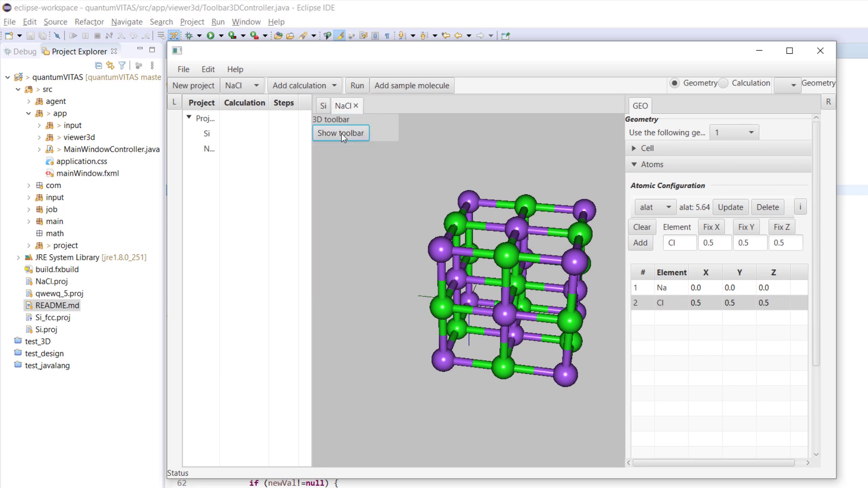
click(341, 134)
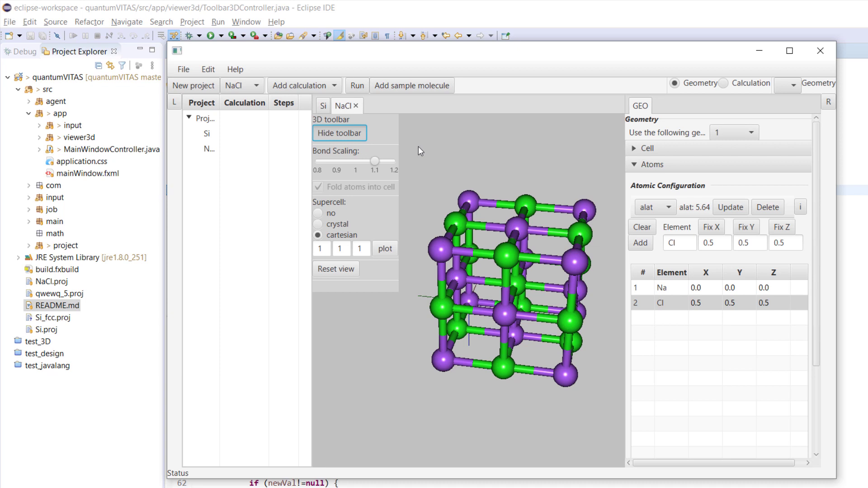
click(323, 107)
click(353, 108)
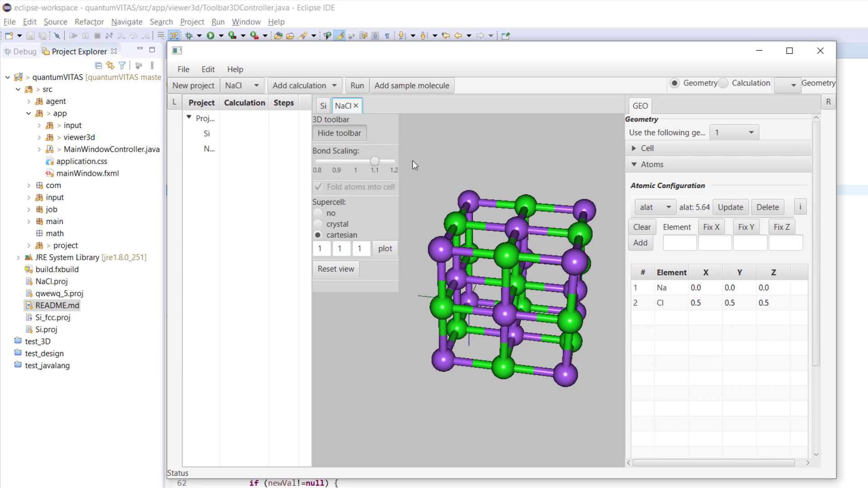
click(298, 86)
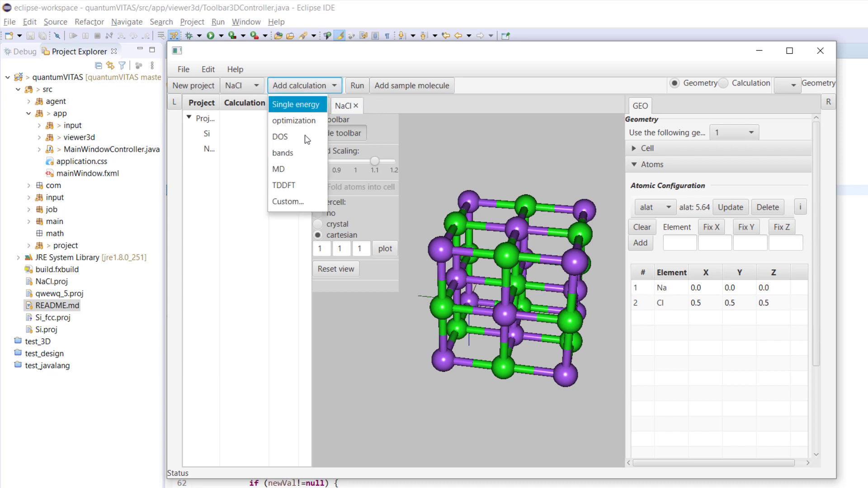
click(547, 144)
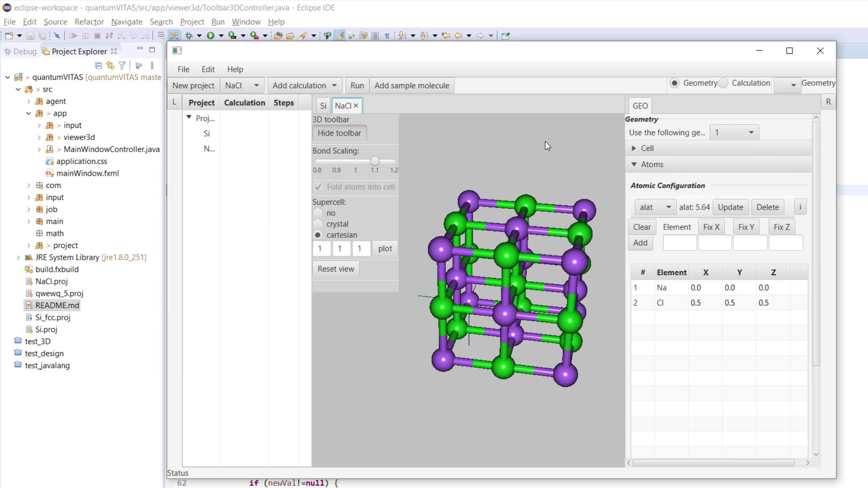